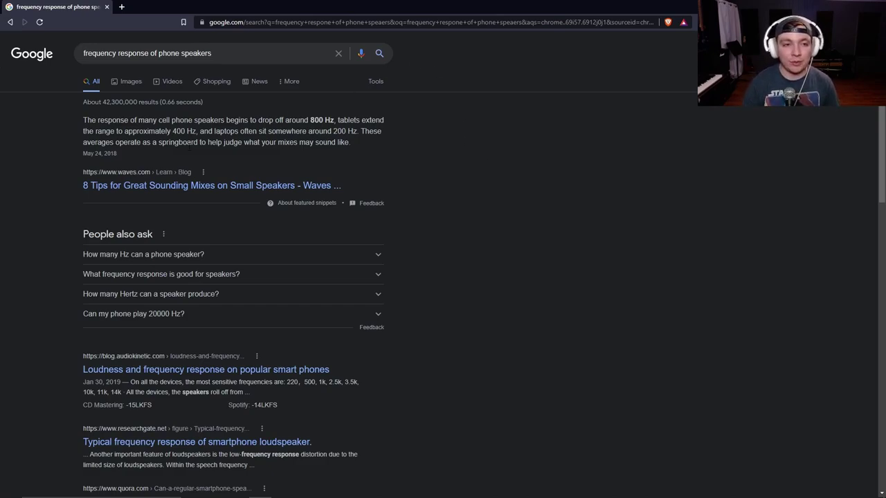
pyautogui.moveTo(61, 123); pyautogui.dragTo(334, 122)
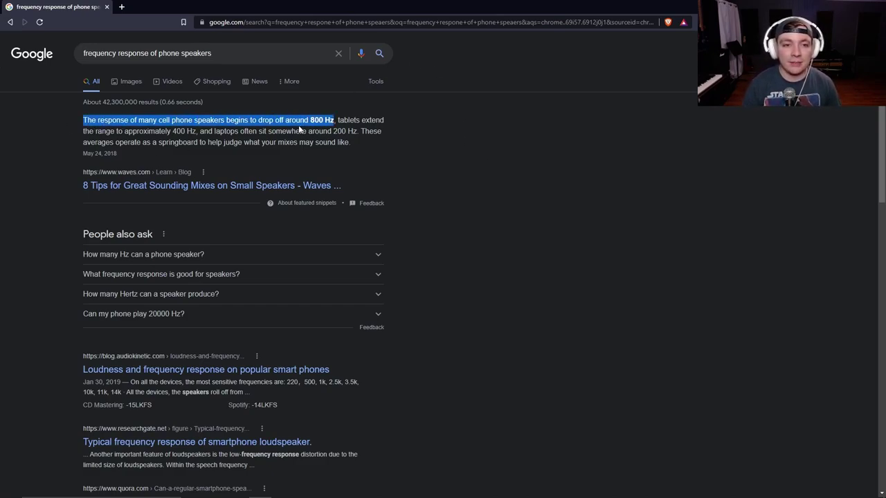
pyautogui.moveTo(184, 123); pyautogui.dragTo(381, 119)
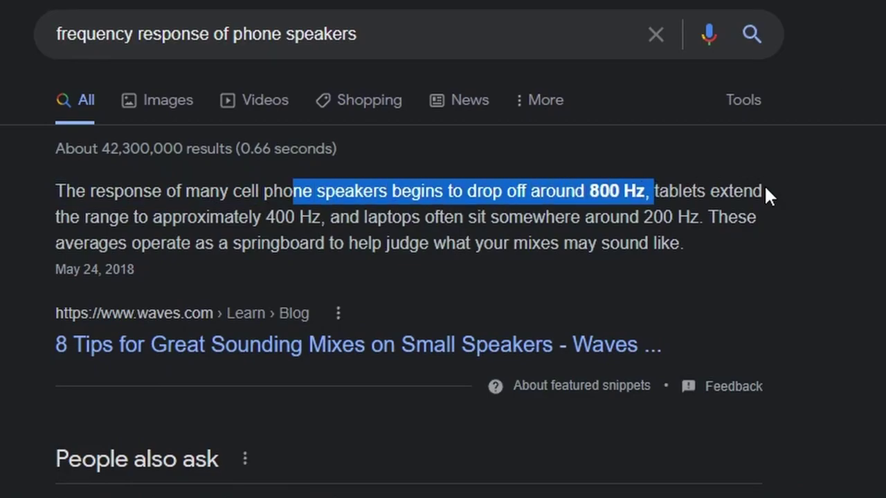
pyautogui.click(388, 128)
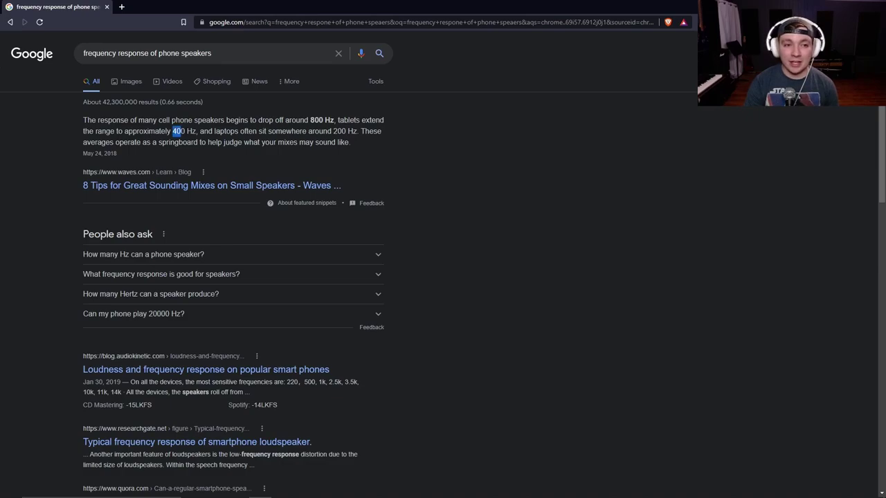
pyautogui.moveTo(324, 120); pyautogui.dragTo(331, 120)
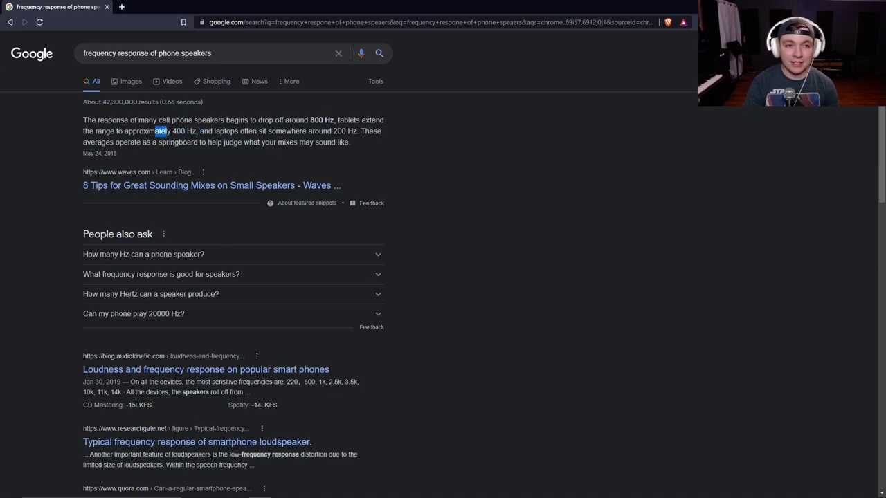
pyautogui.moveTo(170, 132); pyautogui.dragTo(200, 131)
pyautogui.click(257, 161)
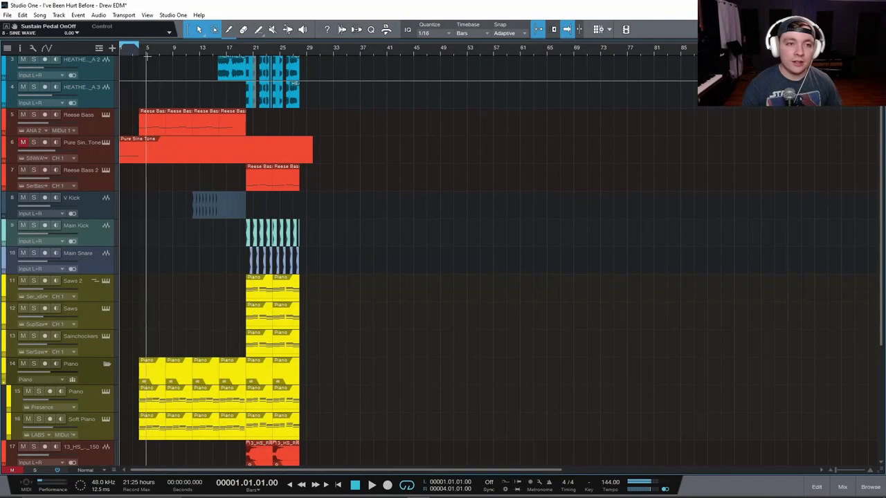
# - Start song playback from bar 4
pyautogui.click(140, 55)
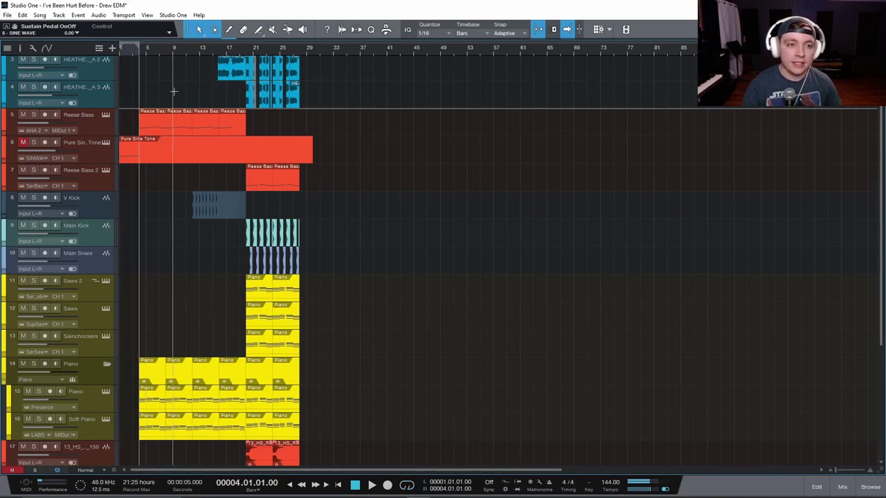
pyautogui.scroll(4, 295, 149)
pyautogui.scroll(2, 294, 149)
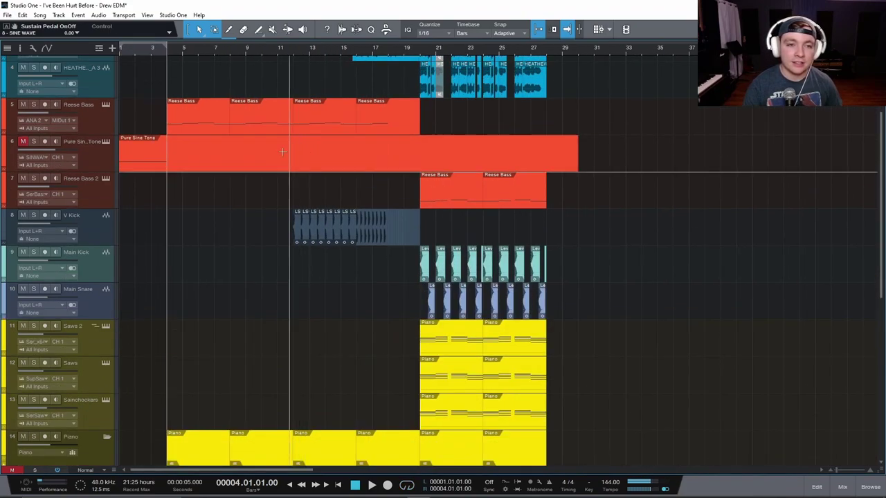
pyautogui.press('space')
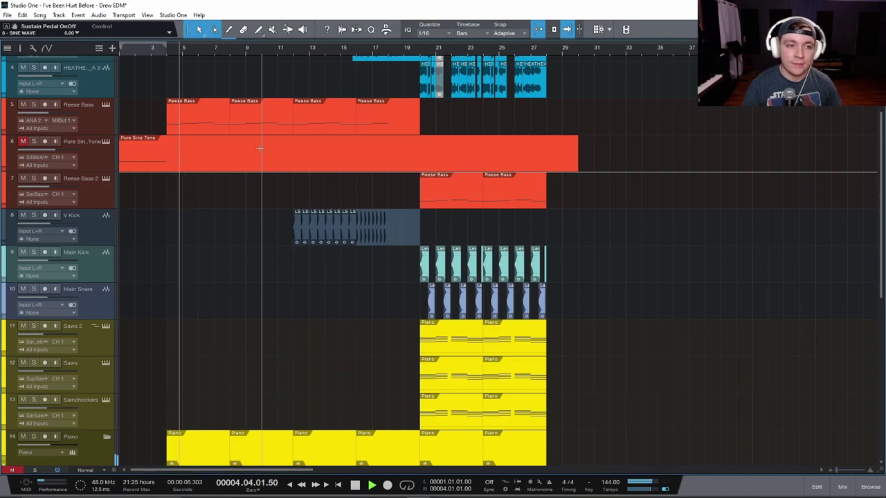
pyautogui.scroll(3, 260, 146)
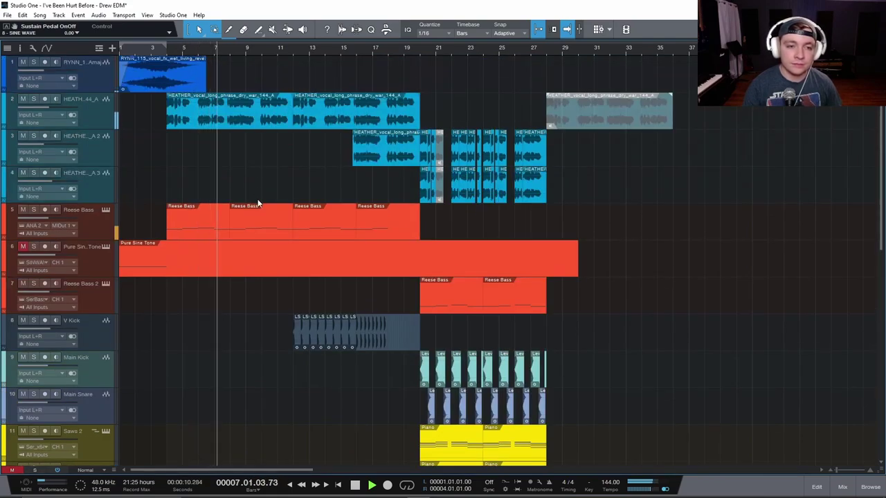
# - Stop playback and solo the Reese Bass track
pyautogui.click(97, 228)
pyautogui.press('space')
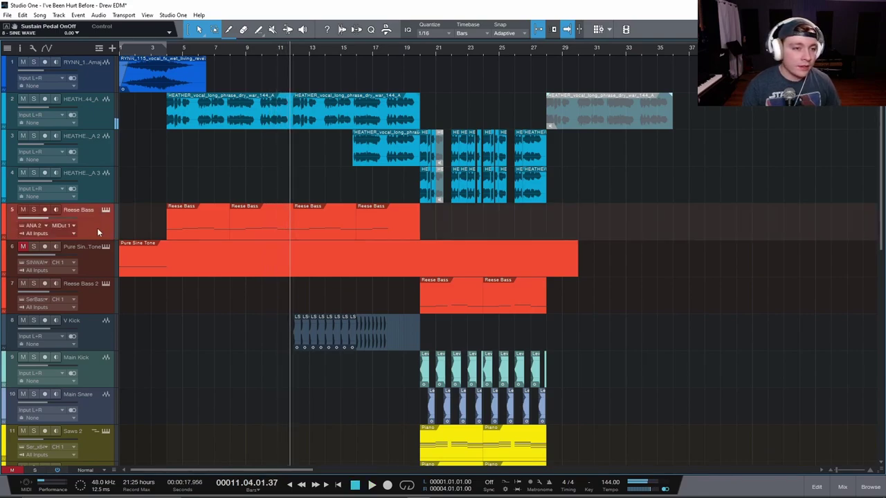
pyautogui.press('s')
# - Reset the playhead to bar 4 and play again
pyautogui.click(167, 55)
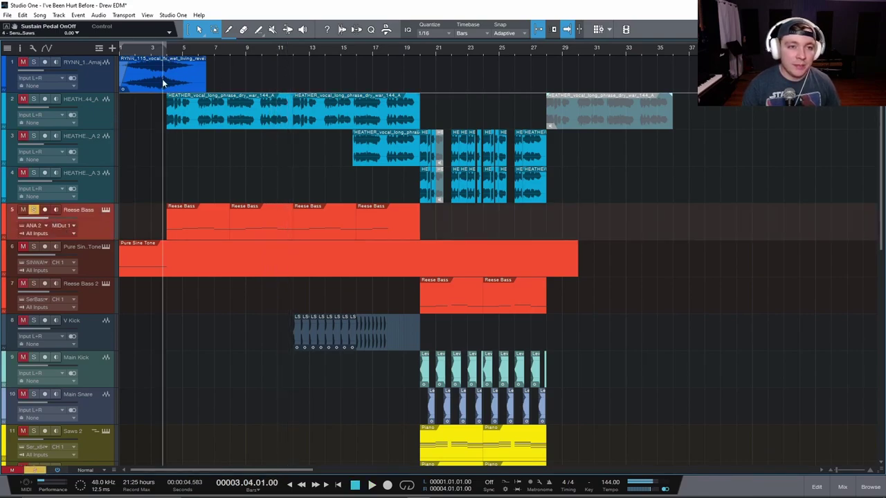
pyautogui.scroll(2, 197, 202)
pyautogui.hscroll(-2, 197, 202)
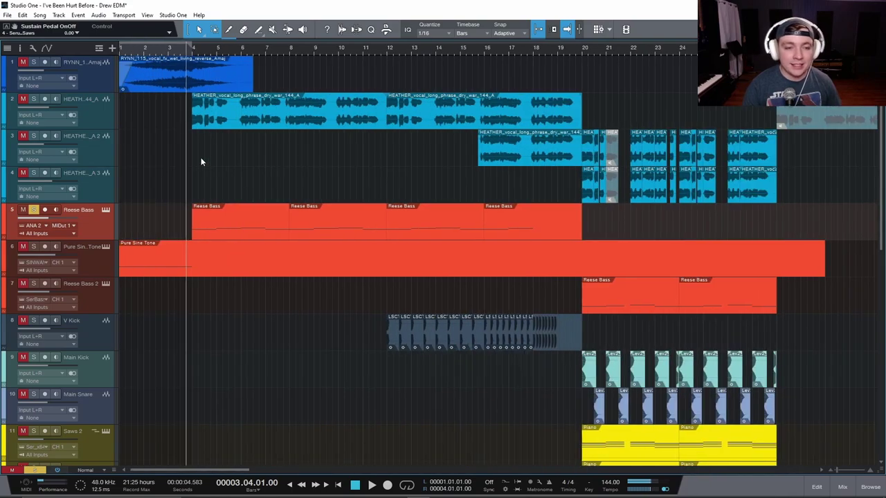
pyautogui.click(217, 116)
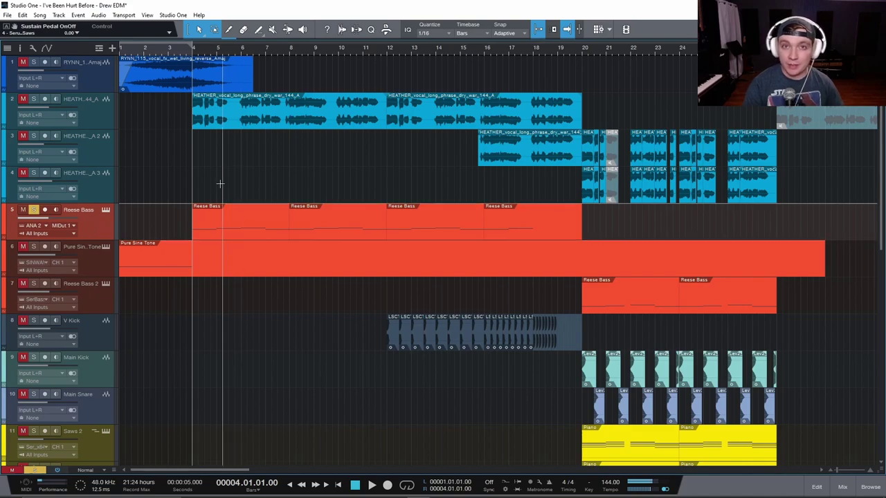
pyautogui.press('space')
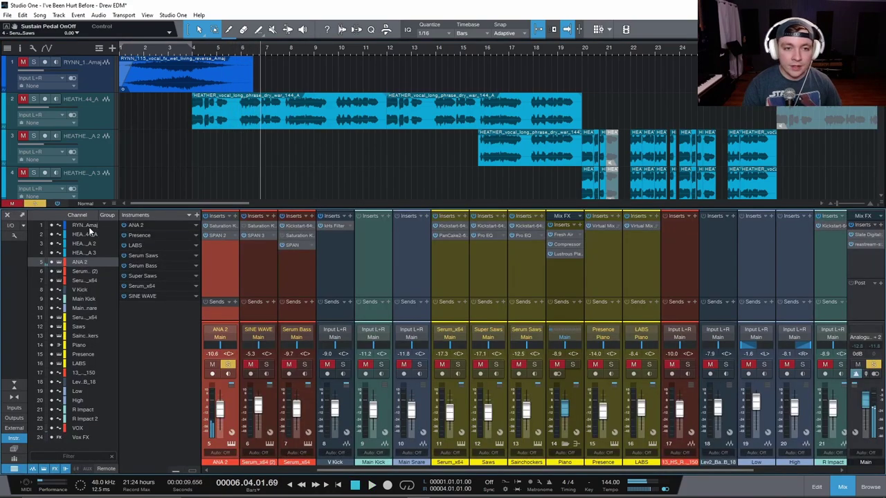
pyautogui.press('F3')
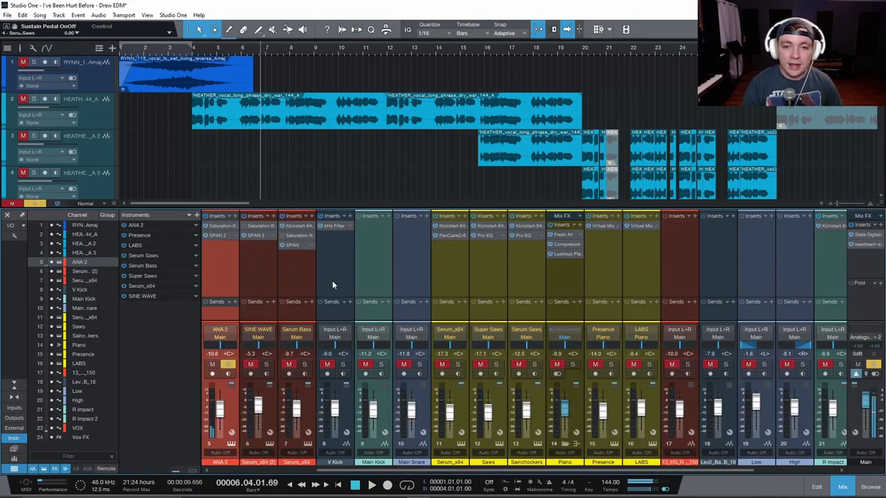
pyautogui.click(218, 236)
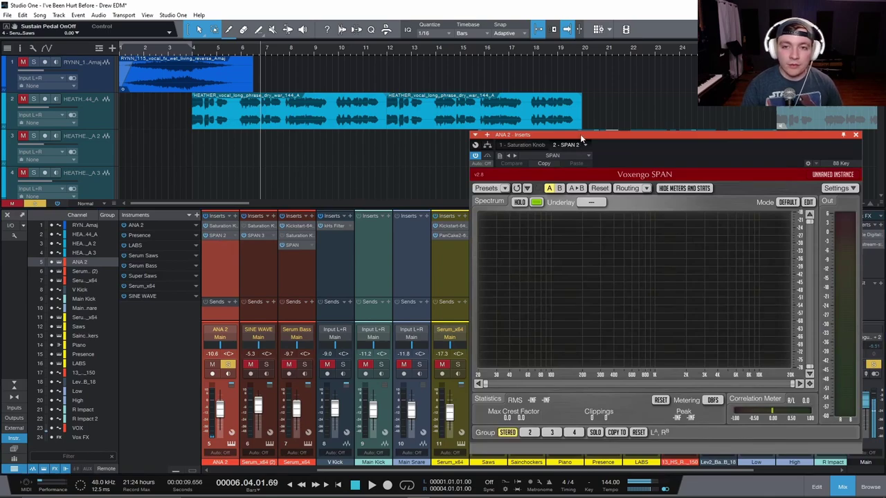
pyautogui.moveTo(581, 139); pyautogui.dragTo(441, 88)
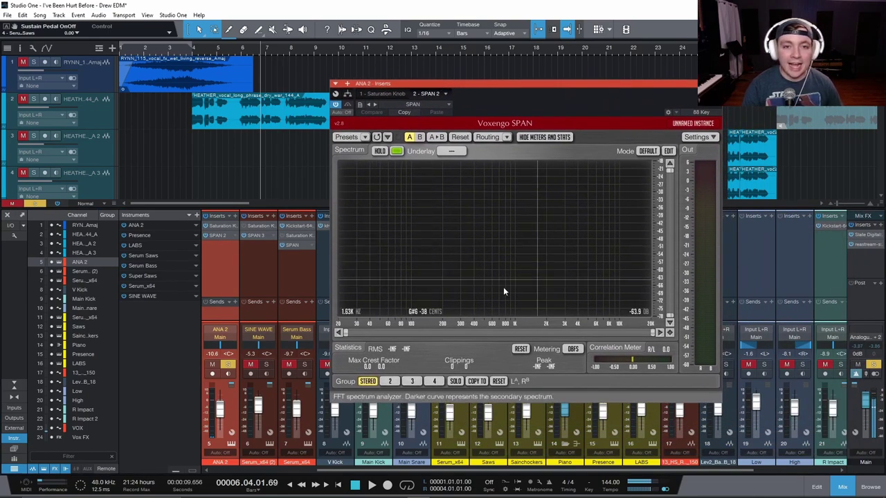
pyautogui.scroll(-3, 189, 63)
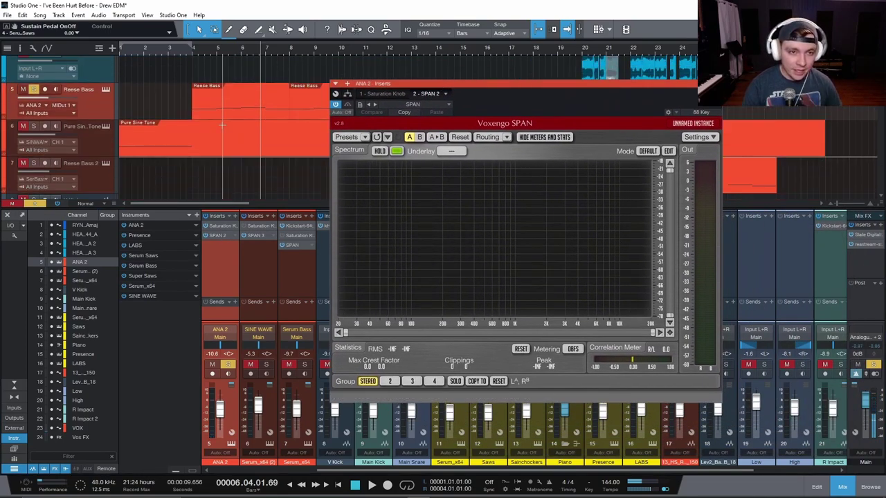
pyautogui.click(189, 62)
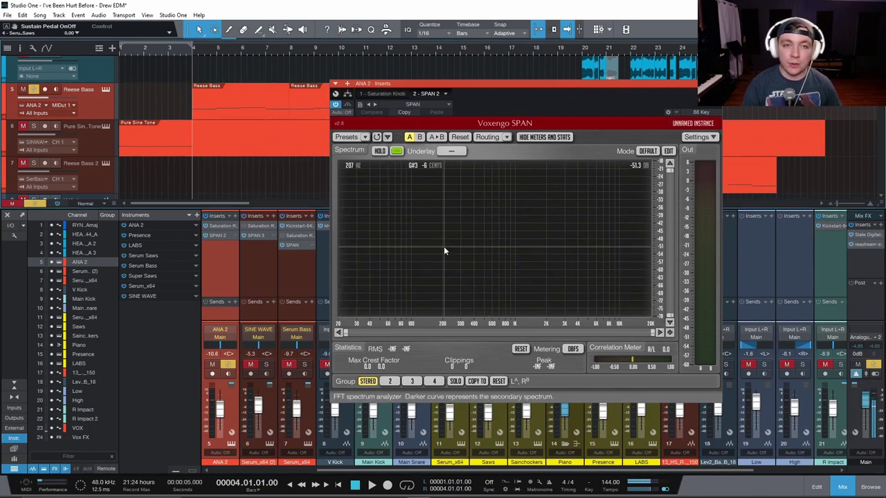
pyautogui.press('space')
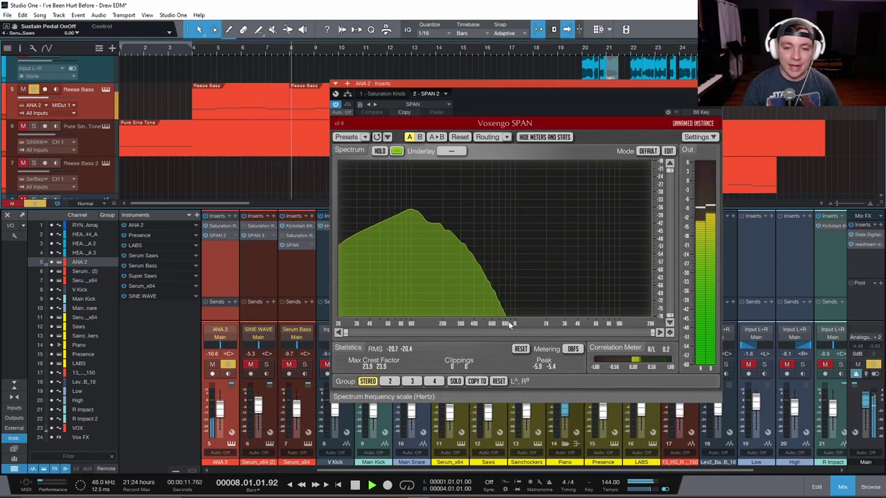
pyautogui.press('space')
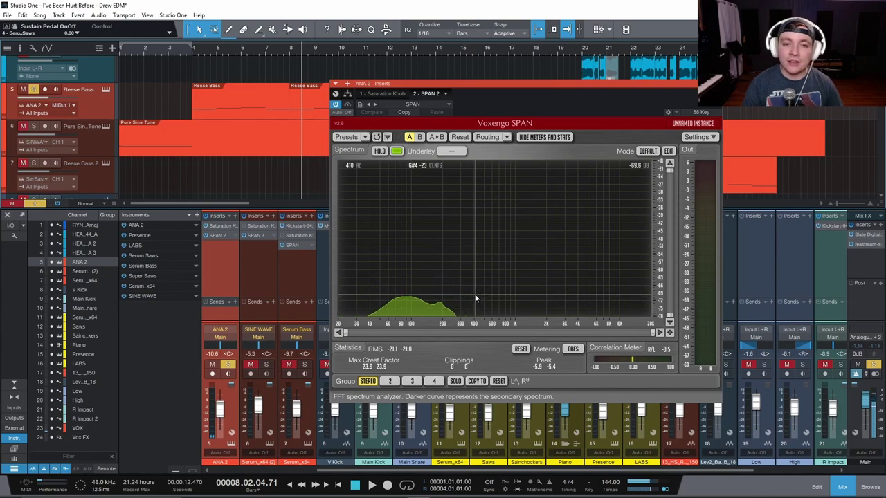
pyautogui.hotkey('ctrl', 'w')
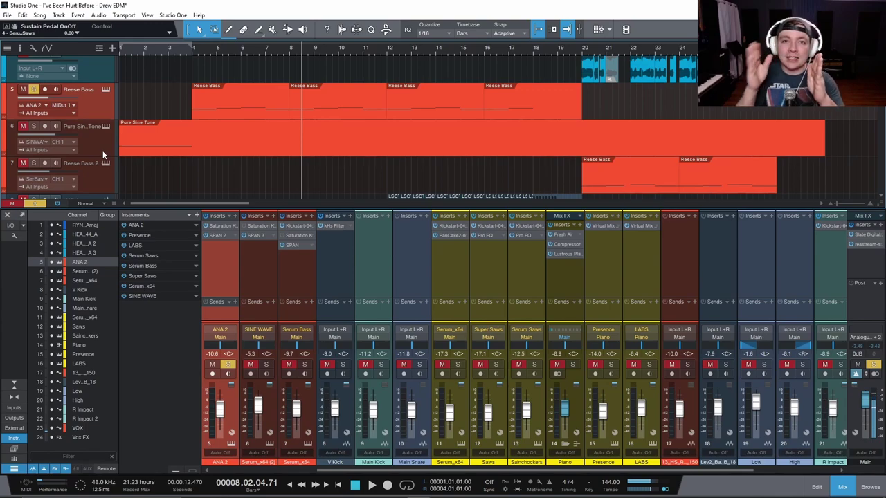
# - Solo the Pure Sine Tone track instead of Reese Bass and return to the song start
pyautogui.click(35, 127)
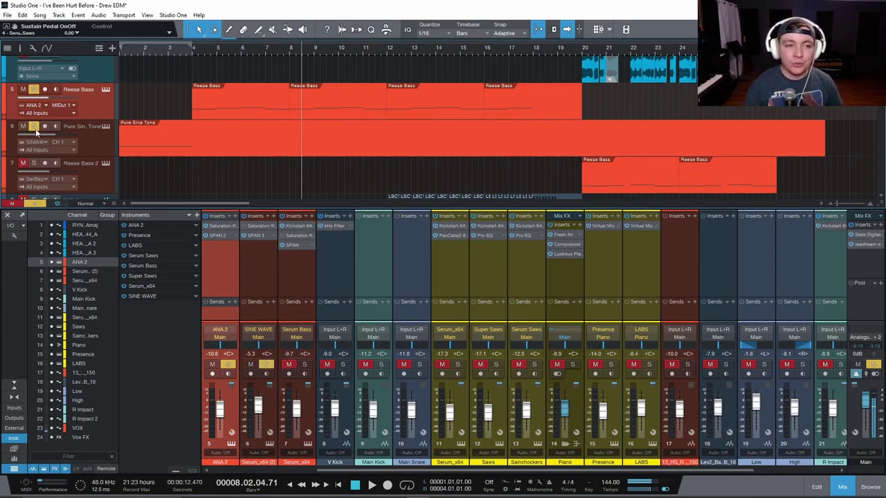
pyautogui.click(37, 89)
pyautogui.press('Home')
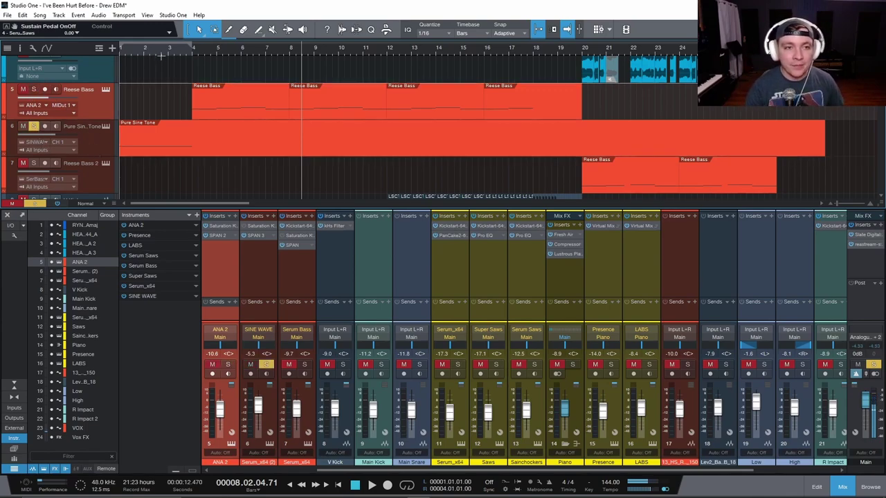
# - Loop bars 1 to 4 and play the looped section once
pyautogui.press('KP_Divide')
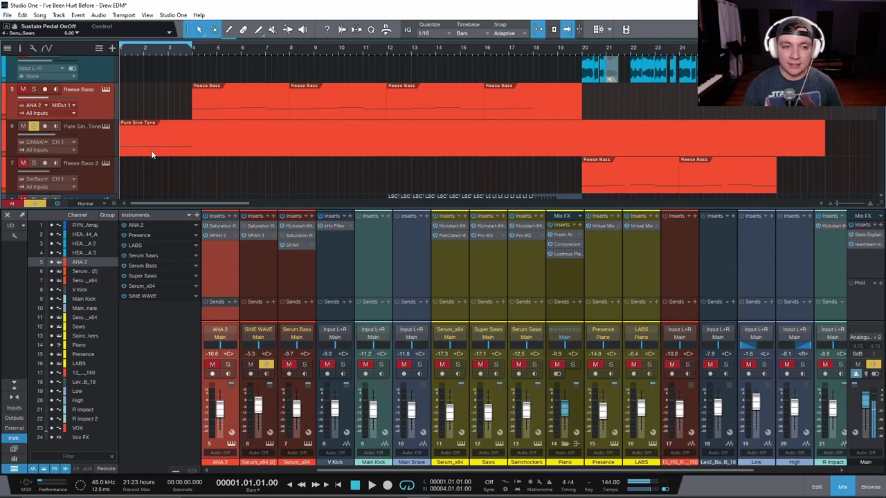
pyautogui.click(150, 153)
pyautogui.press('space')
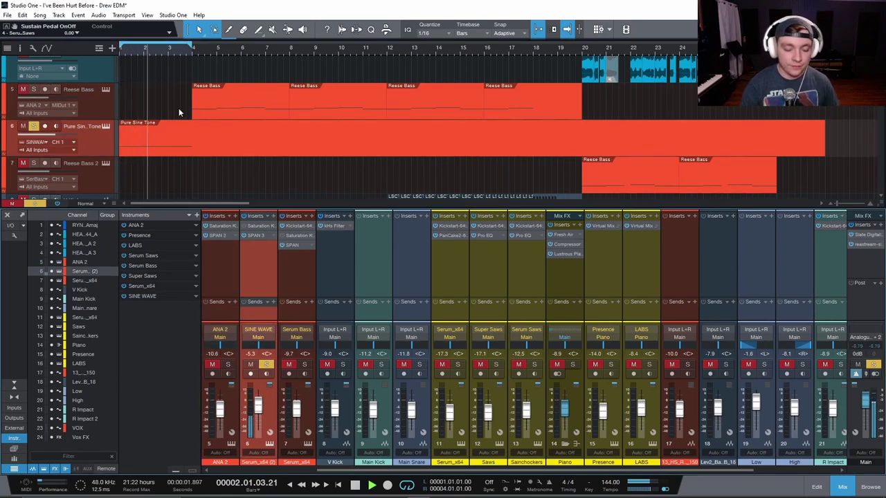
pyautogui.press('space')
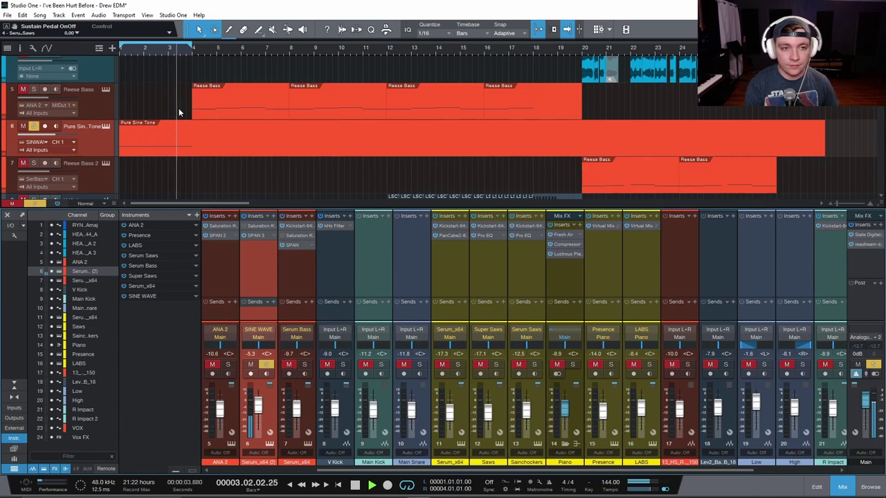
# - Open SPAN on the Serum_x64 (2) channel, move it right, and play the sine into it
pyautogui.click(253, 236)
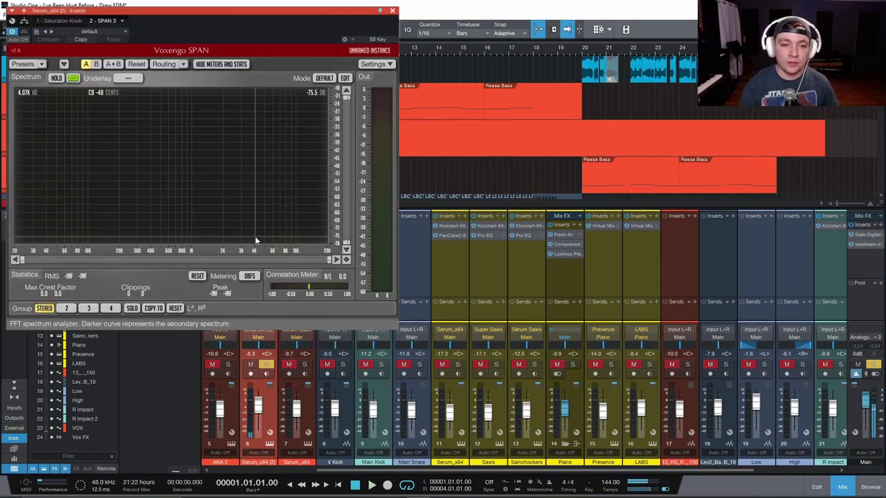
pyautogui.moveTo(224, 14); pyautogui.dragTo(596, 55)
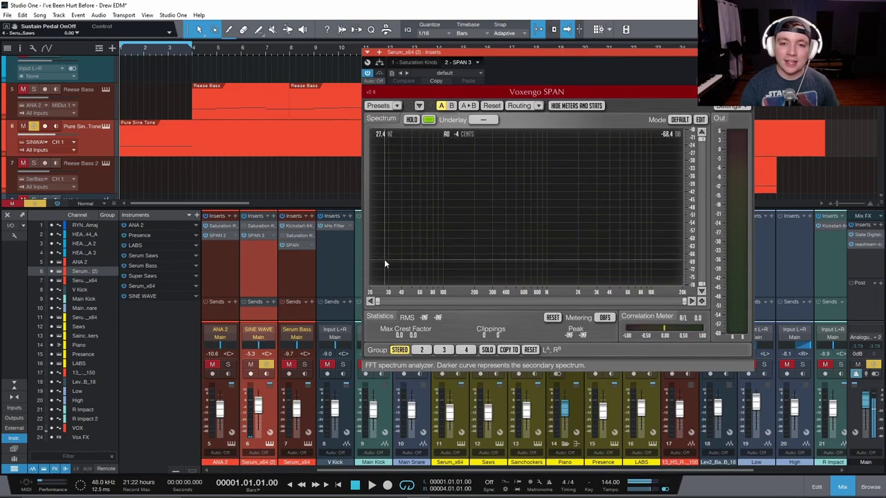
pyautogui.press('space')
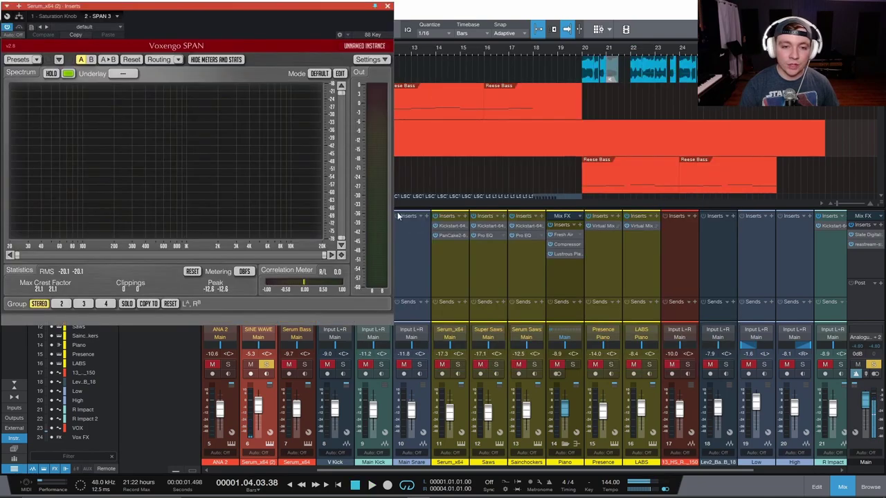
pyautogui.moveTo(280, 18); pyautogui.dragTo(587, 50)
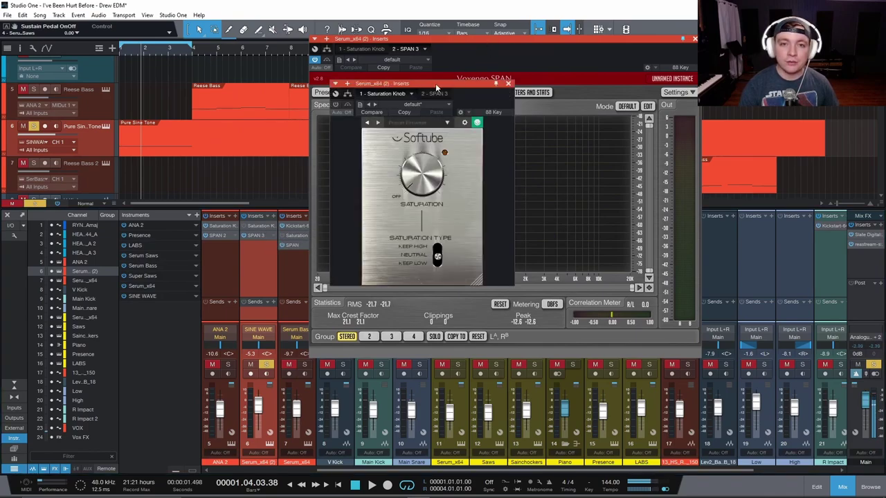
# - Place the Saturation Knob beside SPAN, play the loop, and switch the saturation type
pyautogui.moveTo(435, 83); pyautogui.dragTo(569, 145)
pyautogui.moveTo(507, 38); pyautogui.dragTo(197, 2)
pyautogui.moveTo(553, 147); pyautogui.dragTo(492, 96)
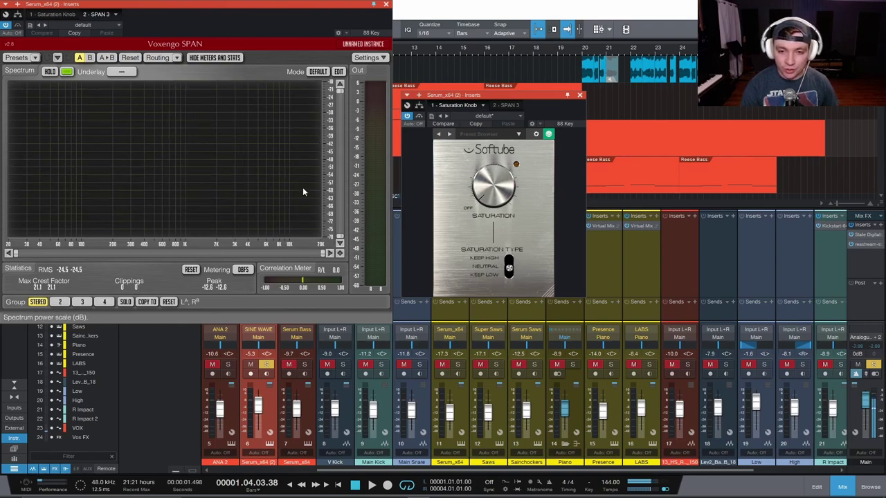
pyautogui.press('space')
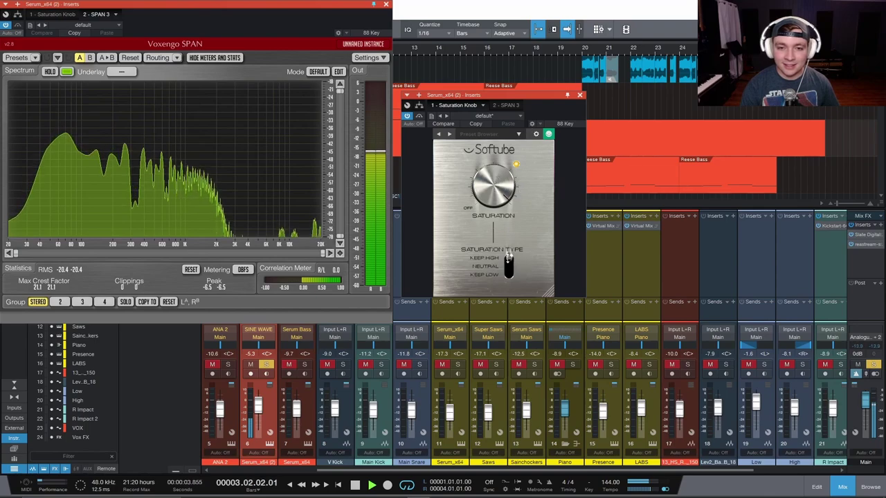
pyautogui.click(509, 262)
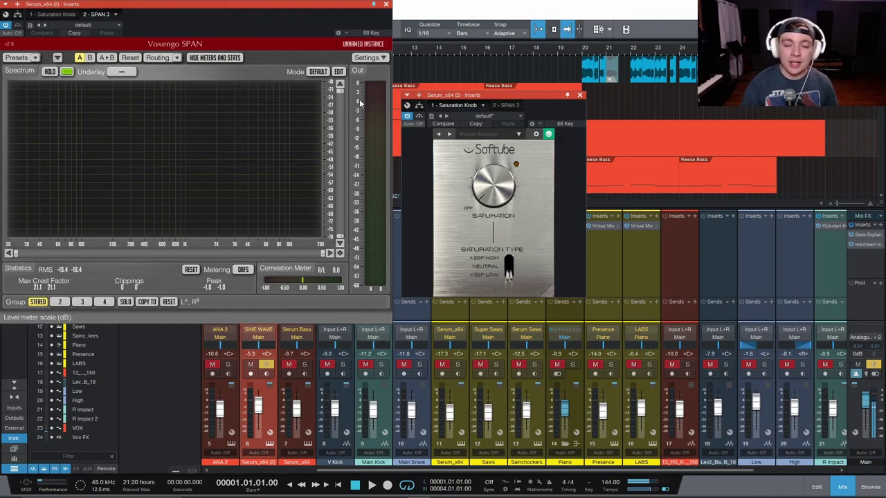
# - Close the sine plugins, clear all solos, and open SPAN on the ANA 2 Reese Bass channel
pyautogui.click(385, 5)
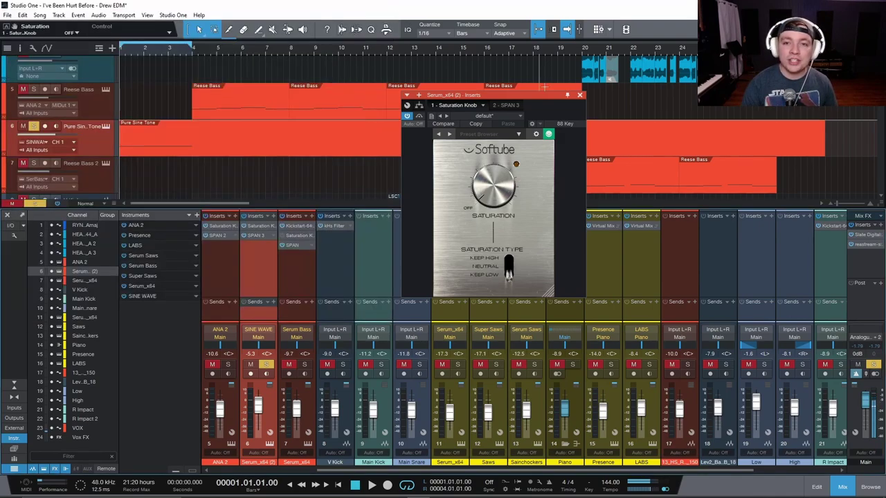
pyautogui.click(580, 94)
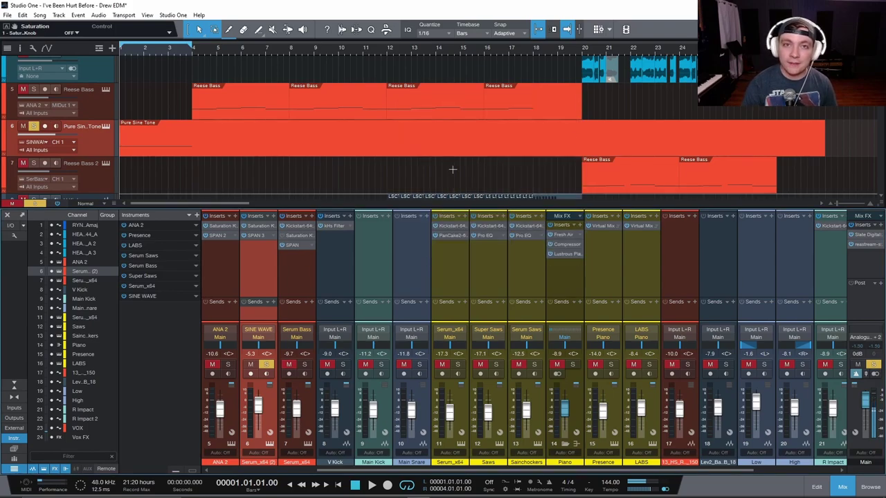
pyautogui.click(36, 204)
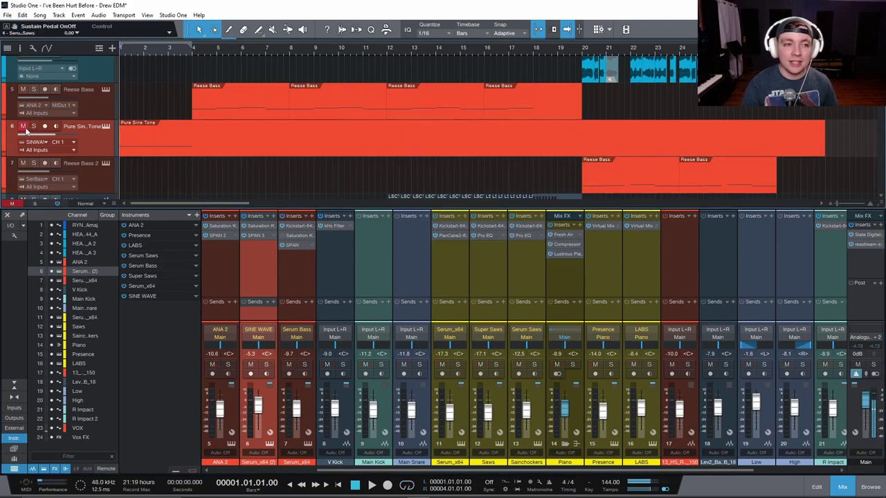
pyautogui.click(76, 113)
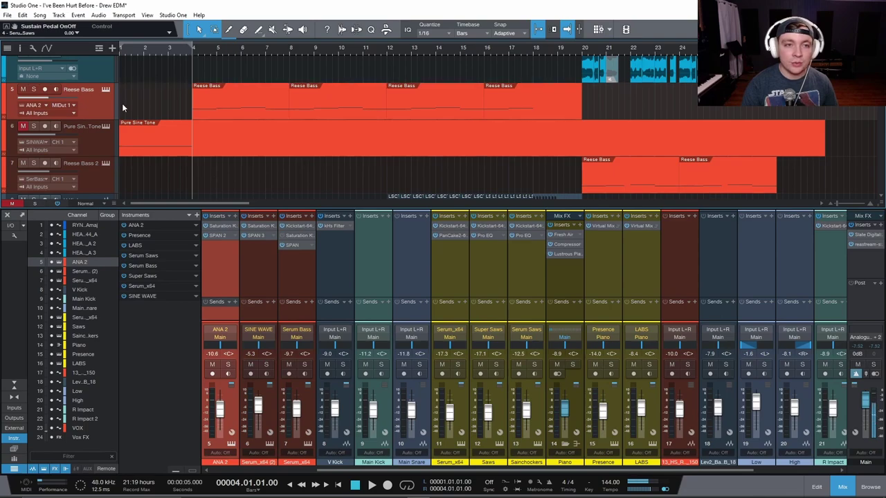
pyautogui.click(218, 236)
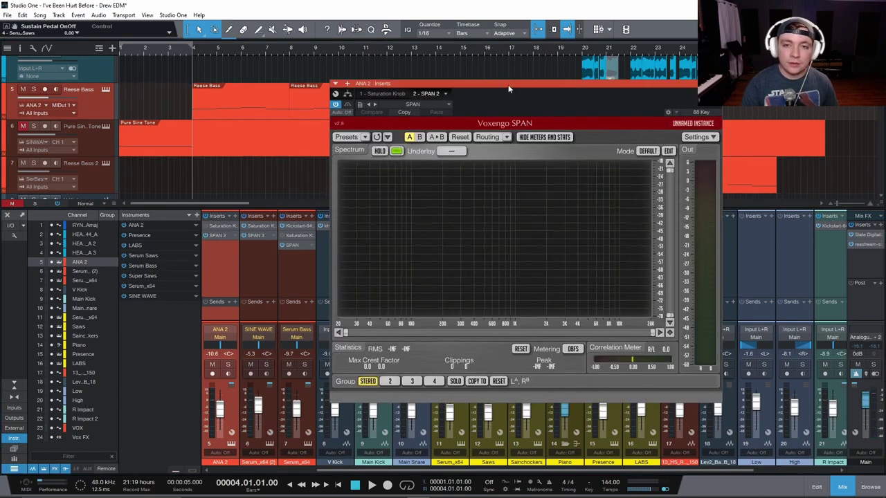
pyautogui.moveTo(508, 84); pyautogui.dragTo(465, 177)
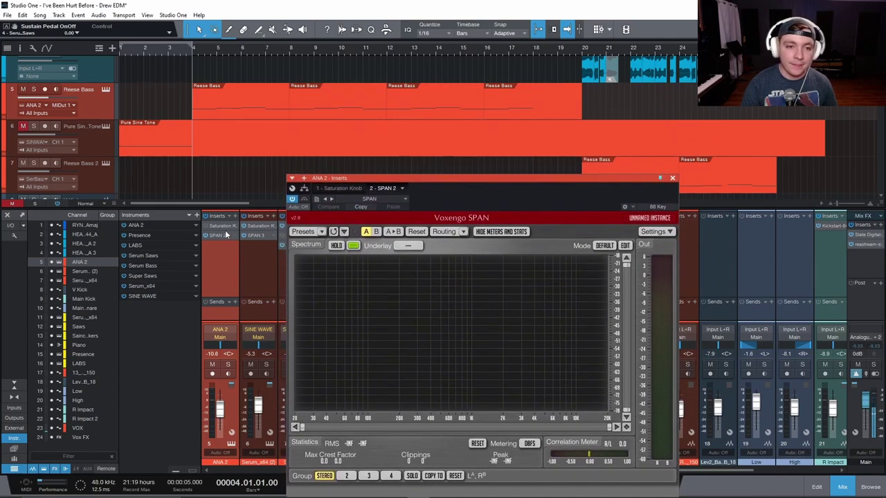
# - Open the ANA 2 Saturation Knob, place it lower left, and nudge SPAN left
pyautogui.click(346, 188)
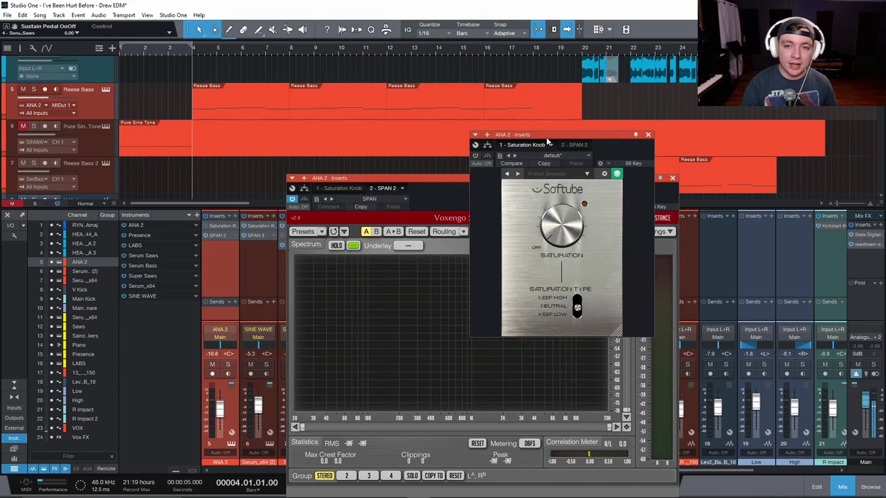
pyautogui.moveTo(546, 142); pyautogui.dragTo(104, 253)
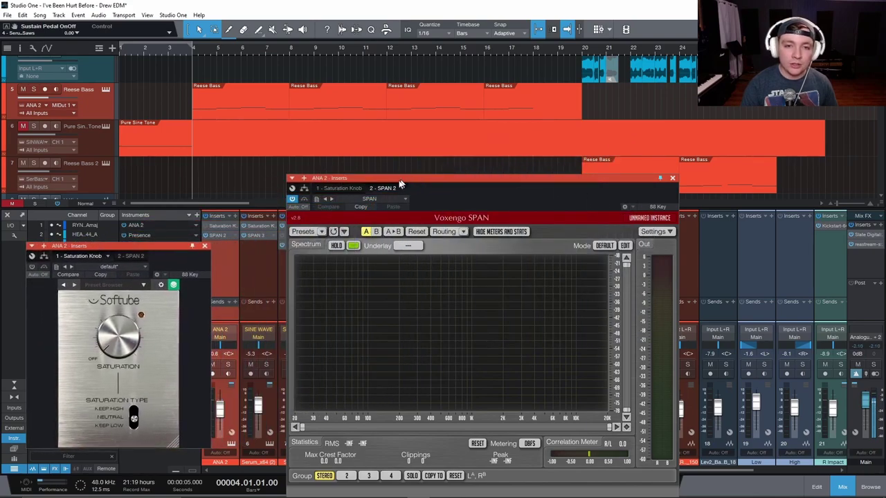
pyautogui.moveTo(400, 183); pyautogui.dragTo(354, 180)
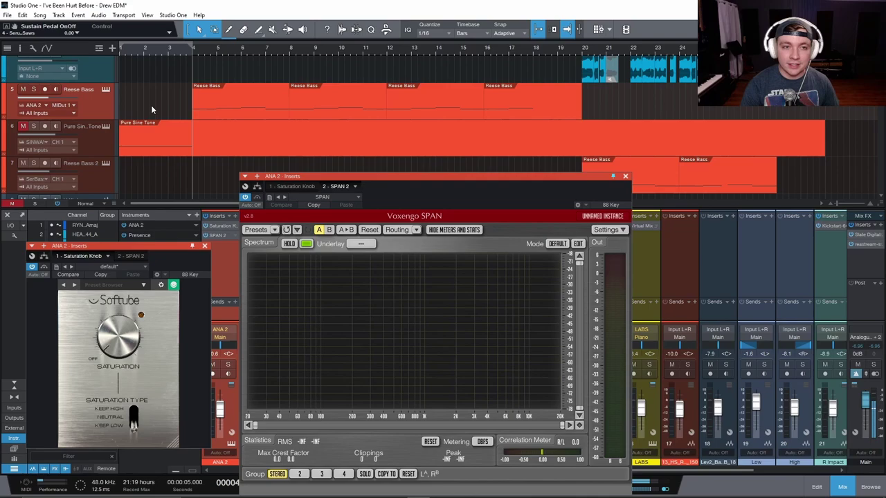
# - Play the Reese Bass, raise the saturation amount to 4.4, and close SPAN
pyautogui.press('space')
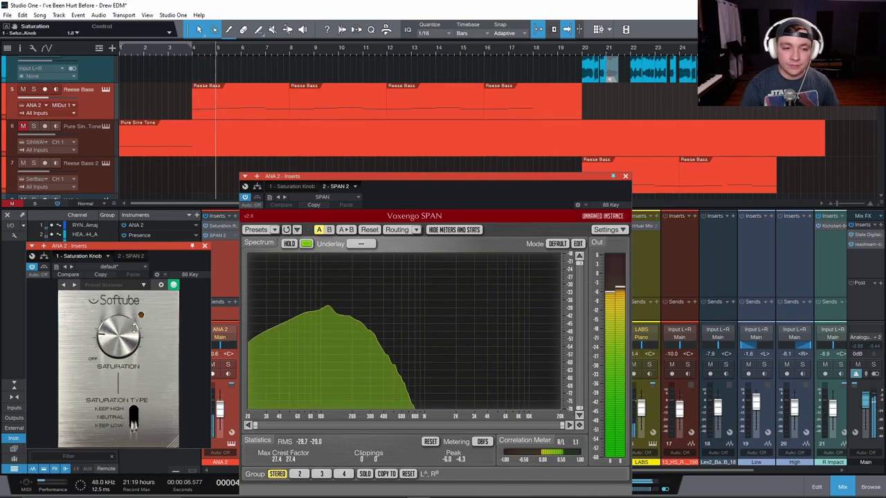
pyautogui.moveTo(135, 328); pyautogui.dragTo(141, 314)
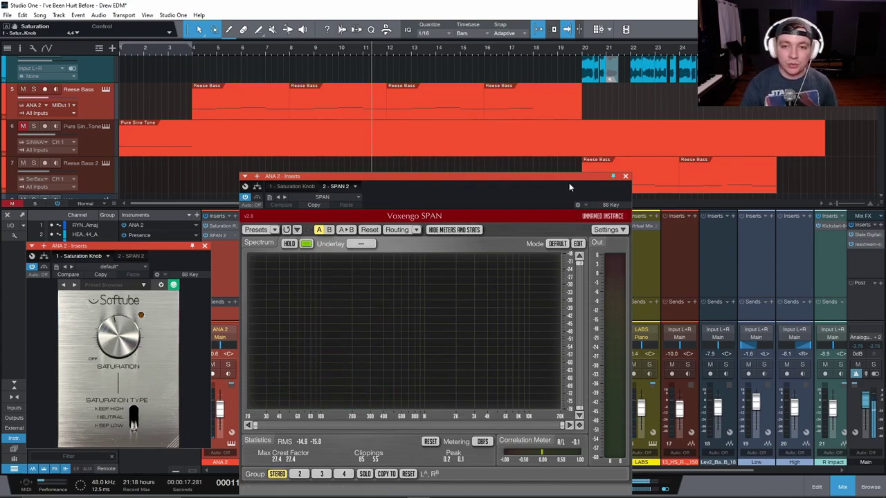
pyautogui.click(625, 178)
# - Close the Saturation Knob, play from bar 4, and reopen SPAN on ANA 2
pyautogui.click(204, 246)
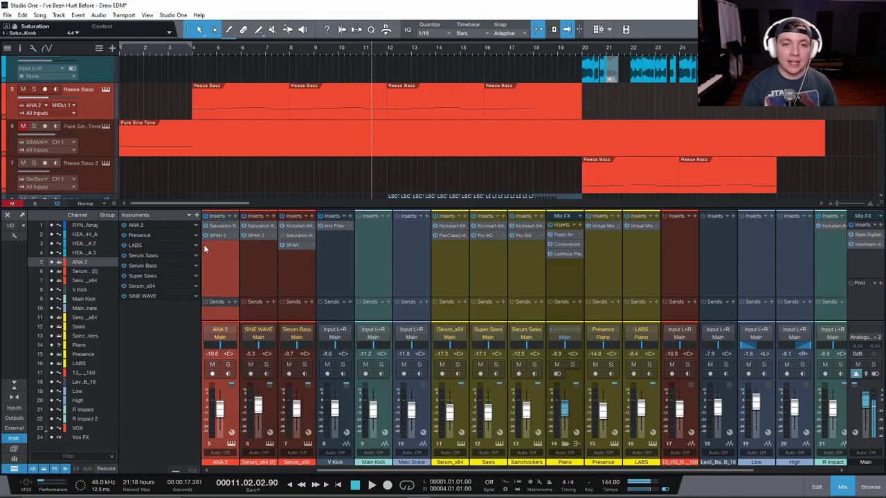
pyautogui.click(194, 48)
pyautogui.press('space')
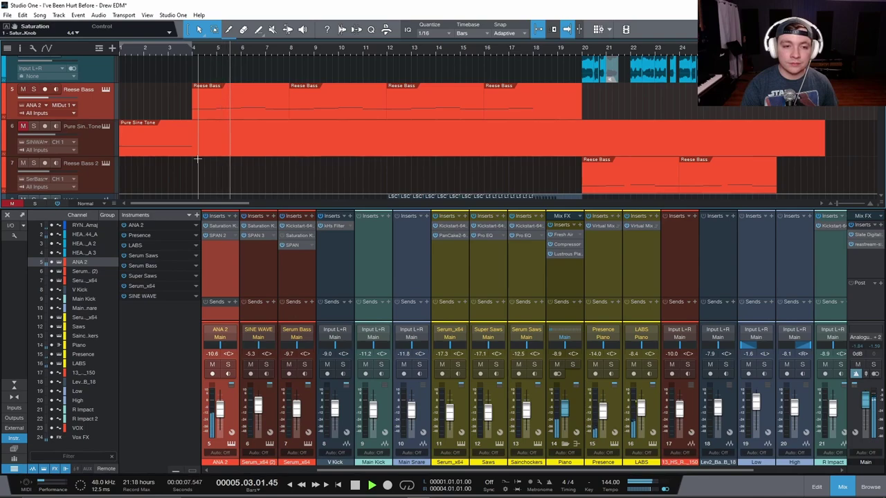
pyautogui.click(229, 238)
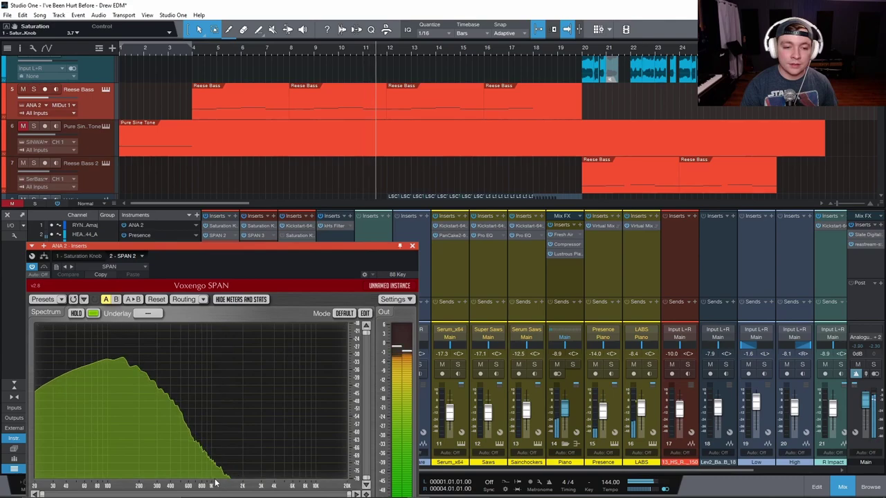
# - Place SPAN and the ANA 2 Saturation Knob side by side, then loop-play from bar 3
pyautogui.moveTo(237, 247); pyautogui.dragTo(270, 145)
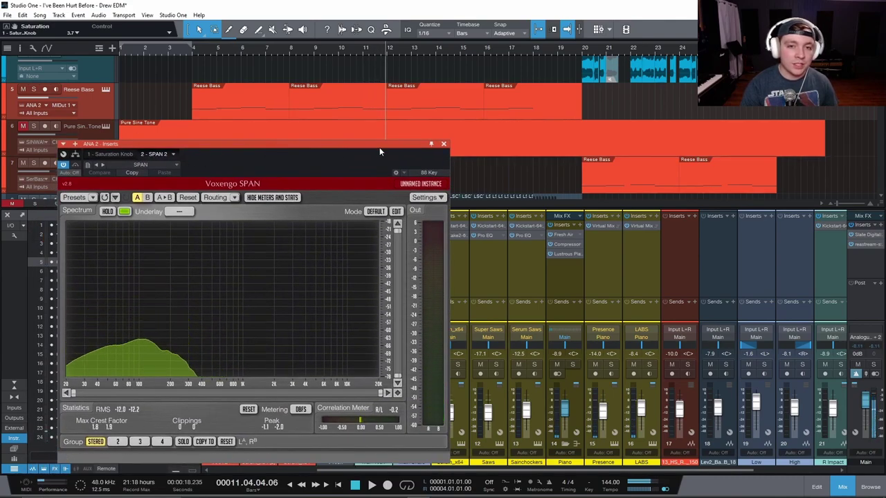
pyautogui.moveTo(180, 144); pyautogui.dragTo(393, 156)
pyautogui.click(220, 225)
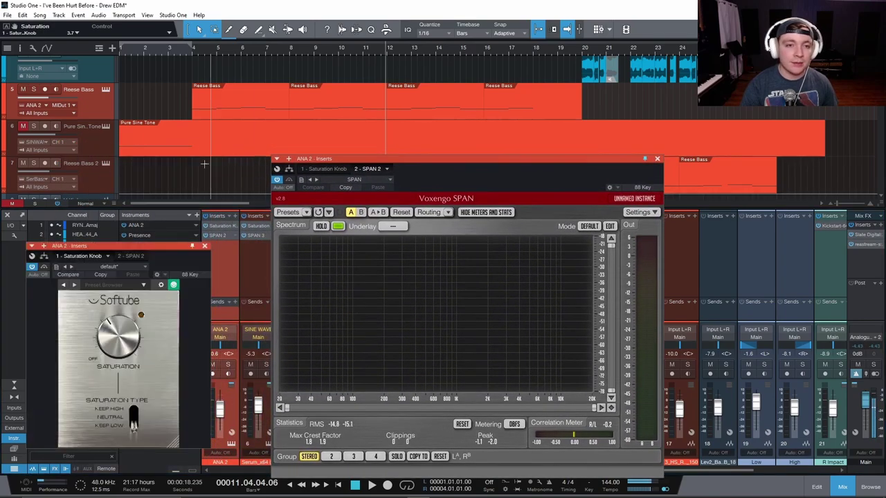
pyautogui.moveTo(142, 249); pyautogui.dragTo(150, 205)
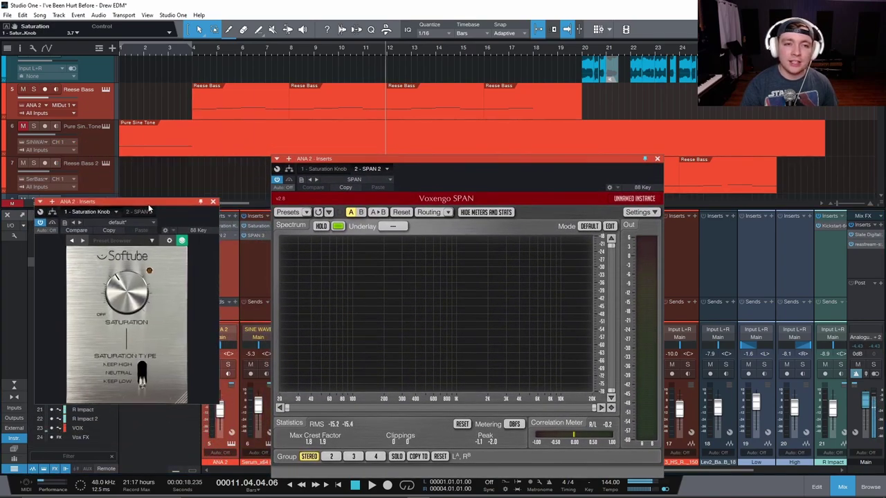
pyautogui.click(189, 55)
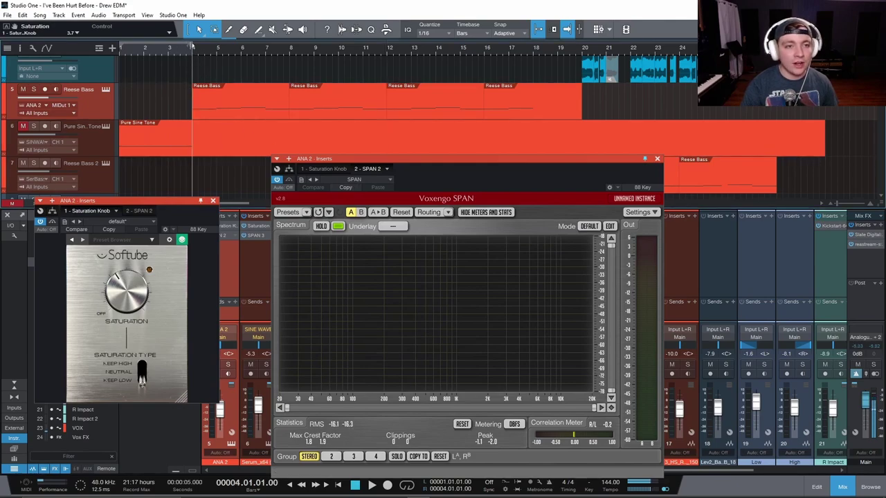
pyautogui.press('space')
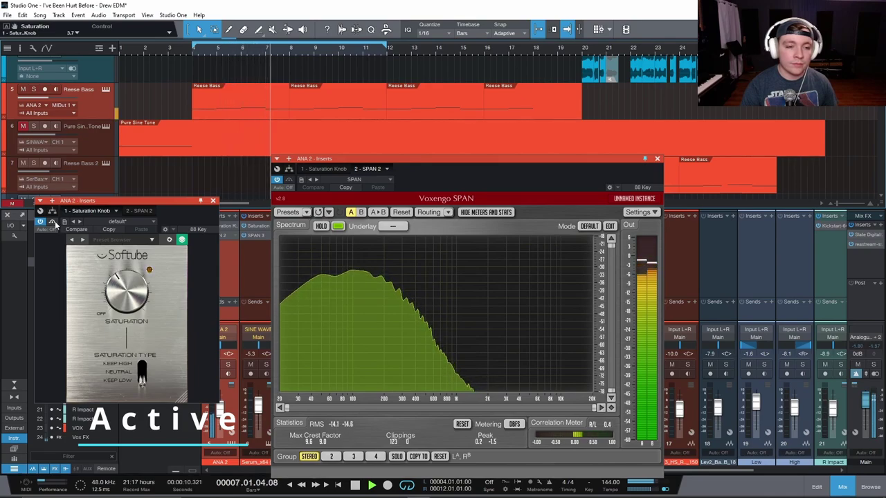
# - Bypass and re-enable the saturation twice to compare, then close the Saturation Knob window
pyautogui.click(52, 222)
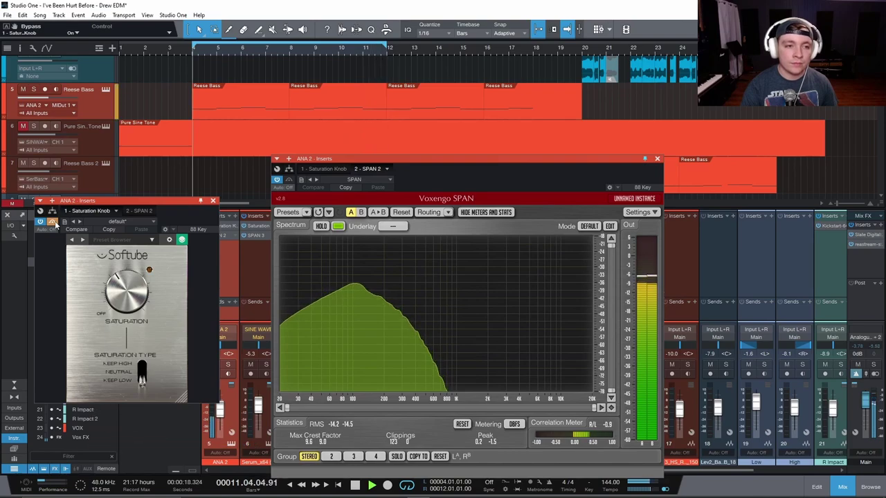
pyautogui.click(53, 222)
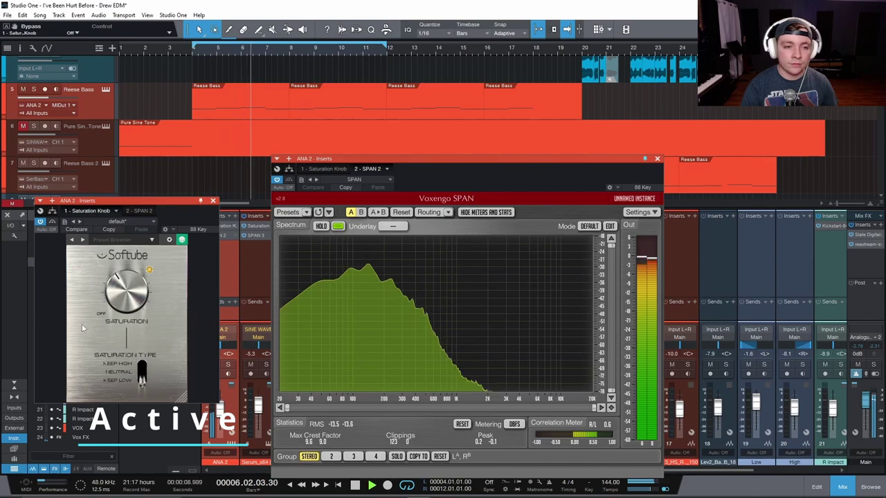
pyautogui.scroll(-1, 121, 298)
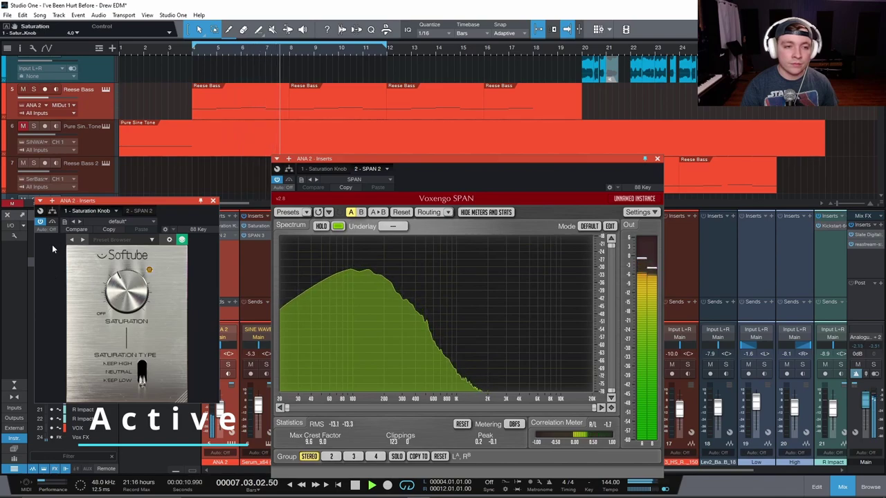
pyautogui.click(52, 221)
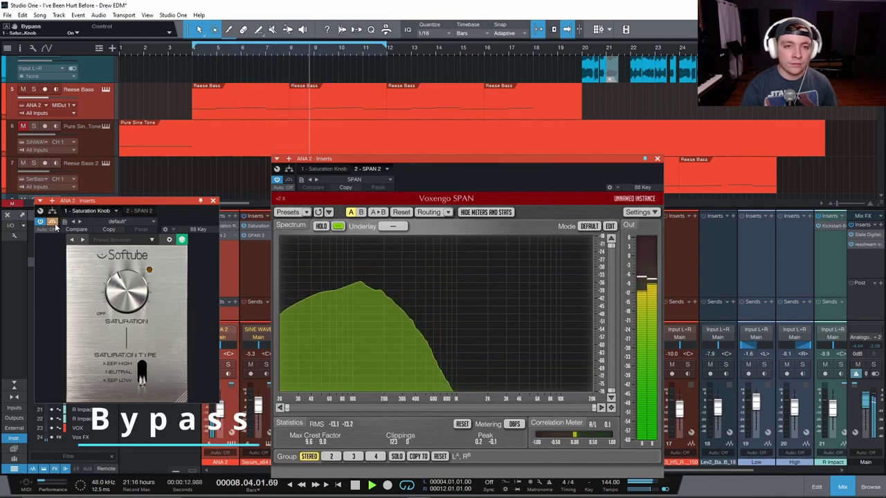
pyautogui.click(52, 221)
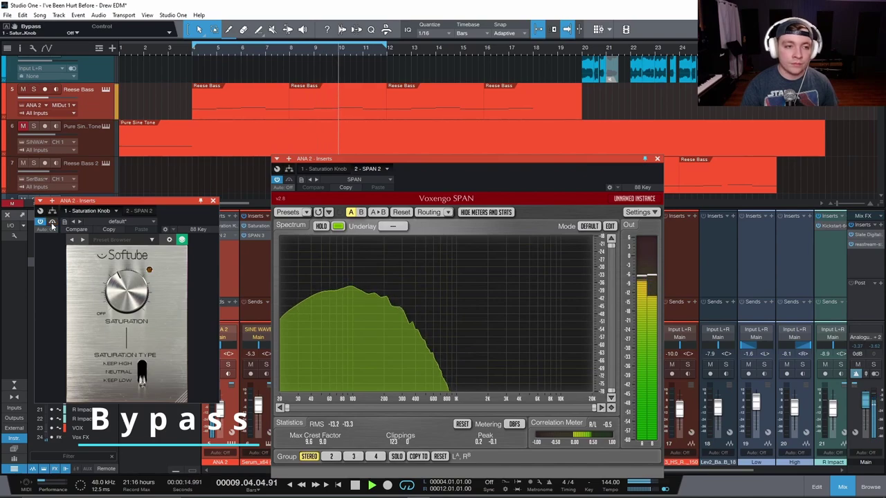
pyautogui.click(214, 202)
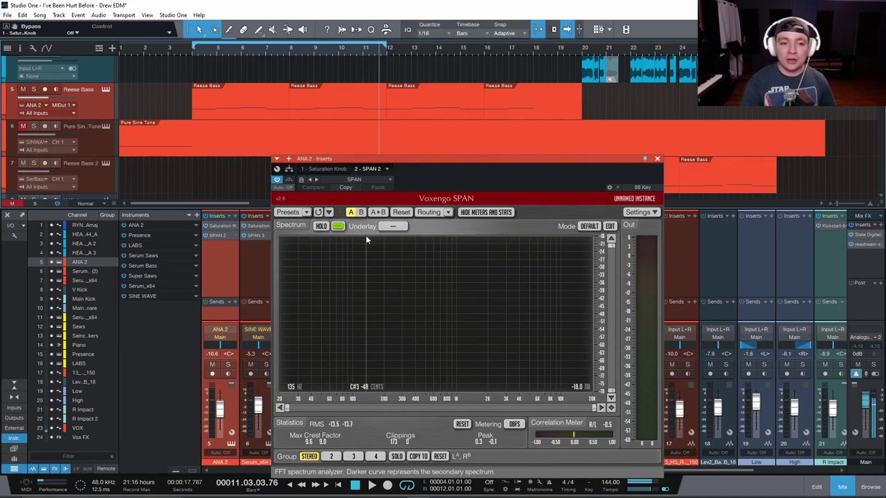
# - Close the ANA 2 SPAN analyser and scroll the arrangement to show more tracks
pyautogui.click(256, 289)
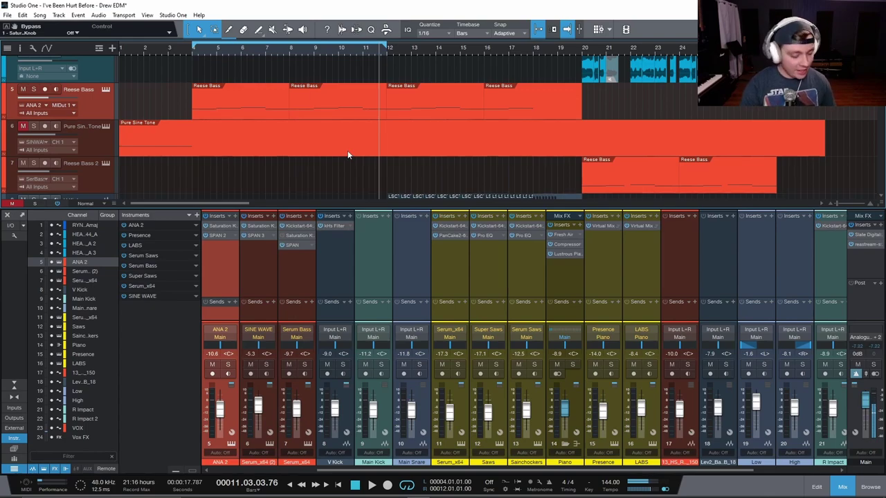
pyautogui.scroll(-5, 350, 154)
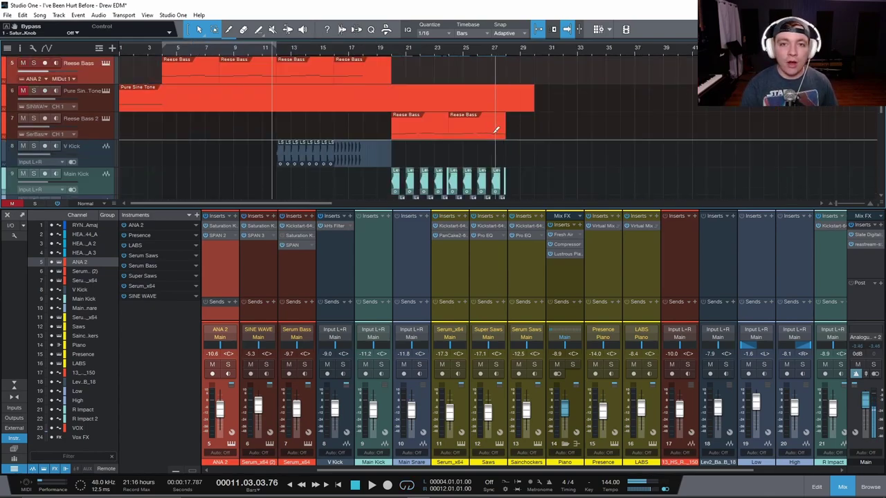
pyautogui.scroll(-2, 495, 129)
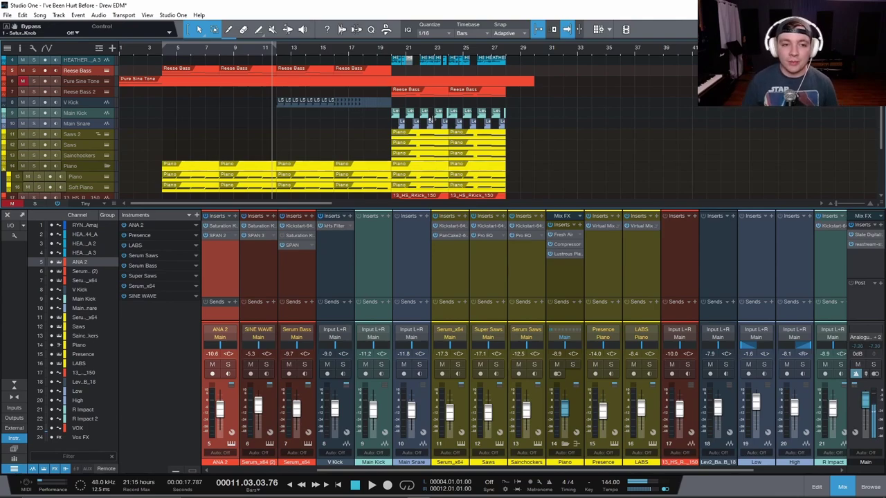
# - Reopen the ANA 2 Saturation Knob and move its window up over the arrangement
pyautogui.click(223, 227)
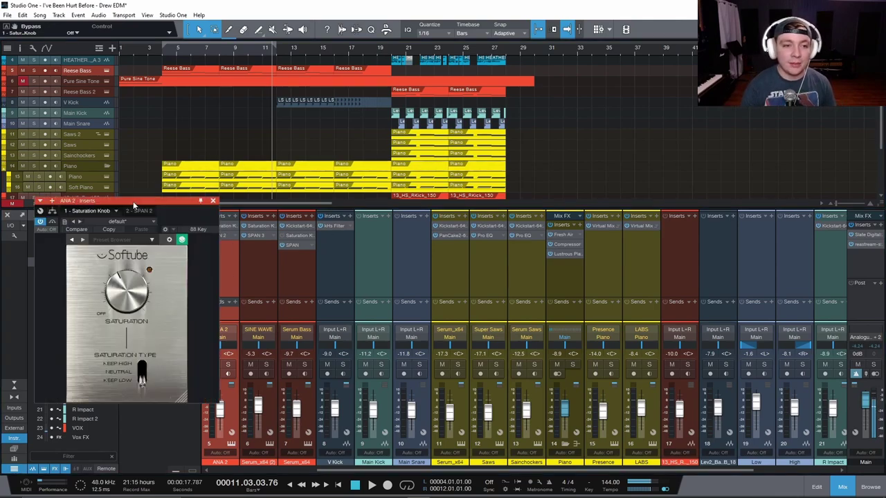
pyautogui.moveTo(134, 206); pyautogui.dragTo(240, 148)
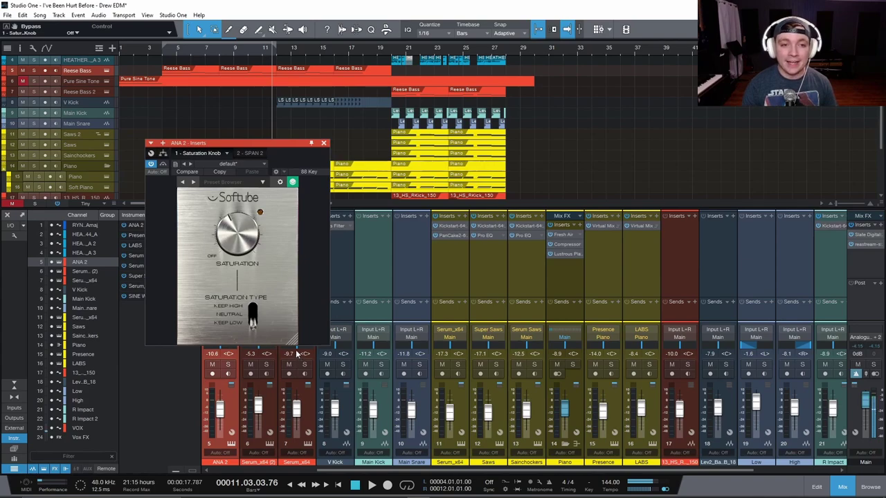